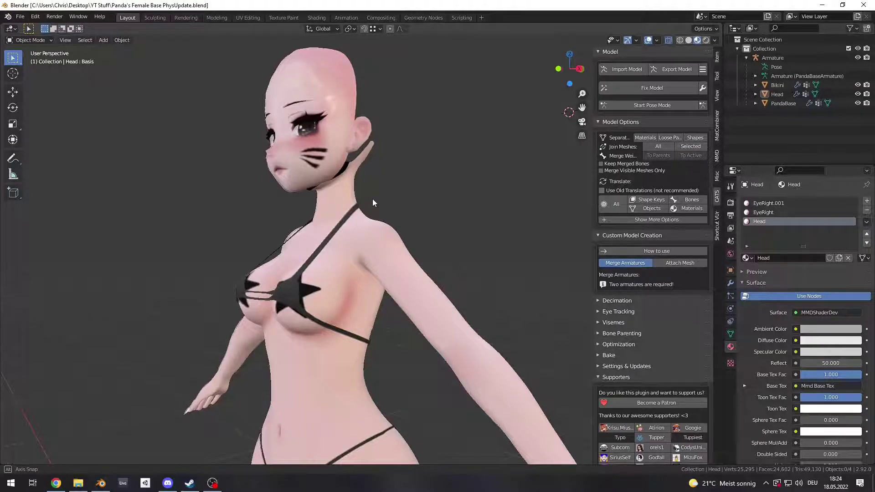
Move the Head mesh vertically along the Z axis to adjust its height on the neck.
{"action": "middle_click_drag", "start_coordinate": [373, 198], "coordinate": [415, 191]}
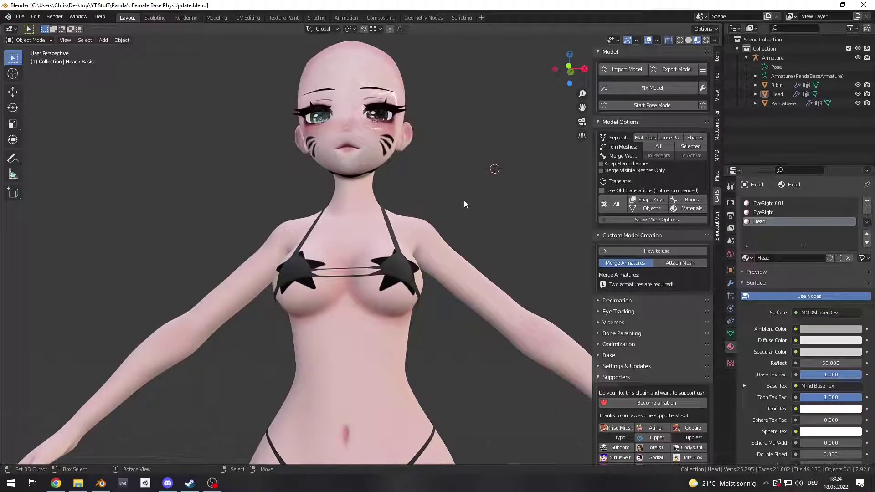
{"action": "scroll", "coordinate": [464, 200], "scroll_direction": "down", "scroll_amount": 8}
{"action": "left_click", "coordinate": [777, 94]}
{"action": "key", "text": "KP_Decimal"}
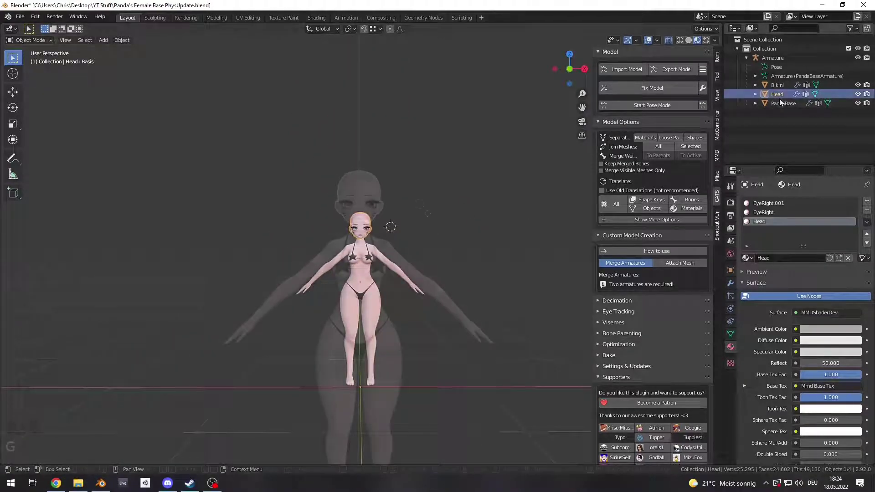
{"action": "key", "text": "g"}
{"action": "key", "text": "z"}
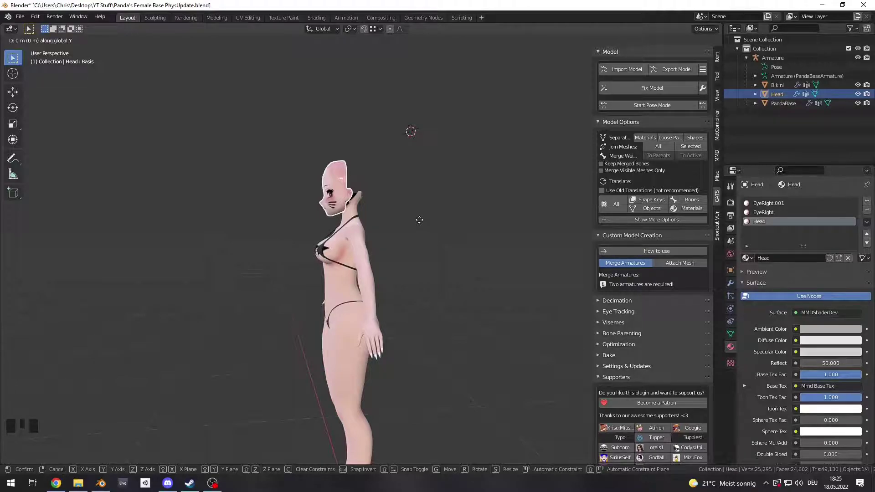
Try to shift the Head mesh along the Y axis to line it up with the neck.
{"action": "key", "text": "z"}
{"action": "key", "text": "y"}
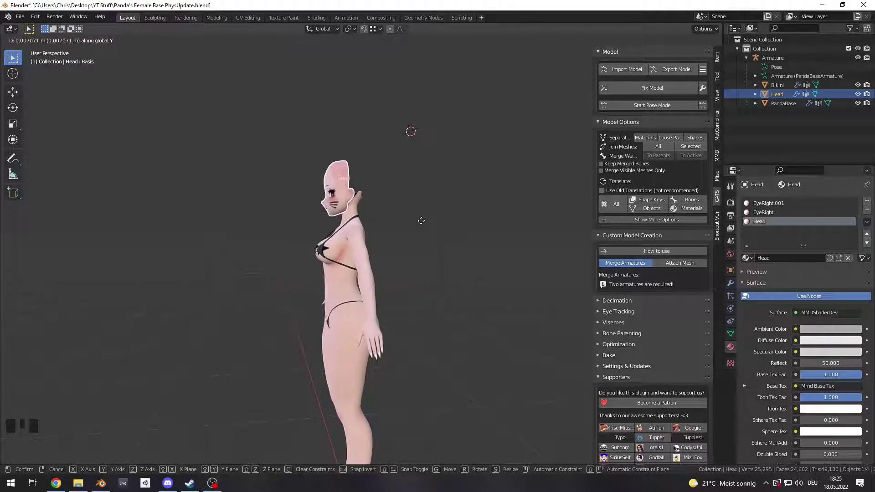
{"action": "right_click", "coordinate": [422, 223]}
{"action": "left_click", "coordinate": [423, 227]}
{"action": "middle_click_drag", "start_coordinate": [422, 230], "coordinate": [470, 230]}
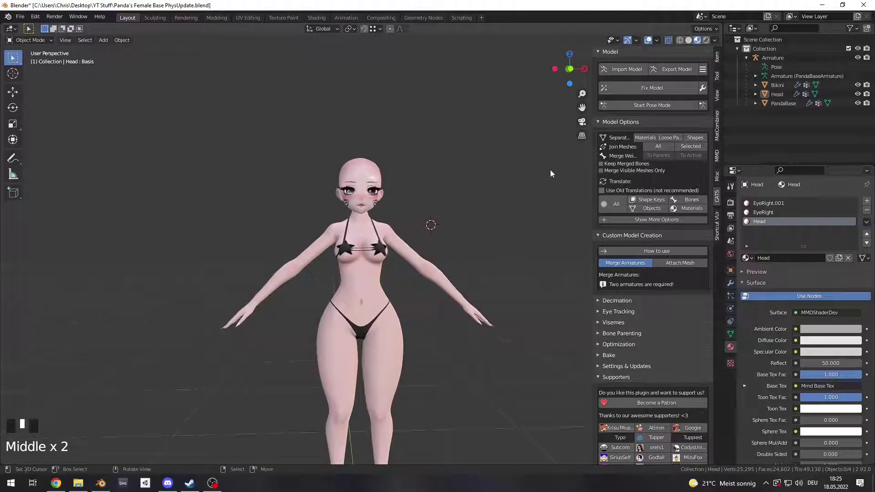
Display the bones in the viewport and put the PandaBase armature into Edit Mode.
{"action": "middle_click_drag", "start_coordinate": [498, 176], "coordinate": [488, 176]}
{"action": "scroll", "coordinate": [484, 176], "scroll_direction": "up", "scroll_amount": 2}
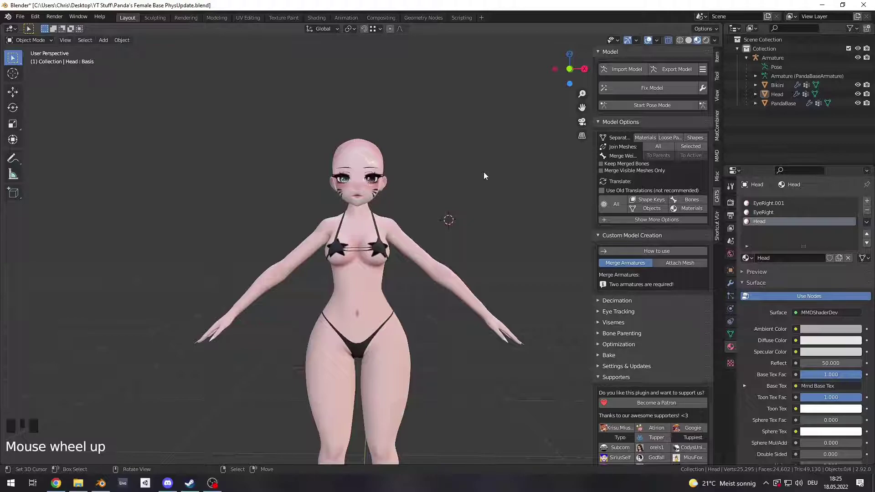
{"action": "middle_click_drag", "start_coordinate": [484, 175], "coordinate": [487, 175]}
{"action": "left_click", "coordinate": [657, 40]}
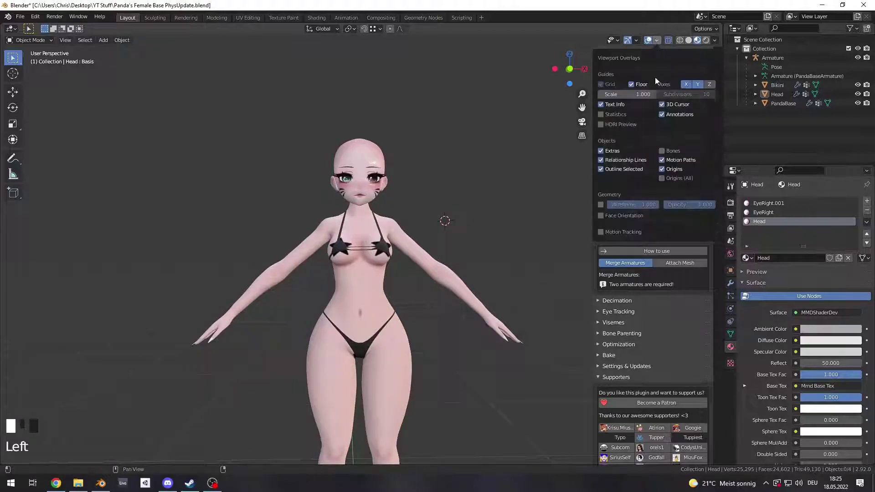
{"action": "left_click", "coordinate": [662, 151]}
{"action": "middle_click_drag", "start_coordinate": [469, 170], "coordinate": [460, 167]}
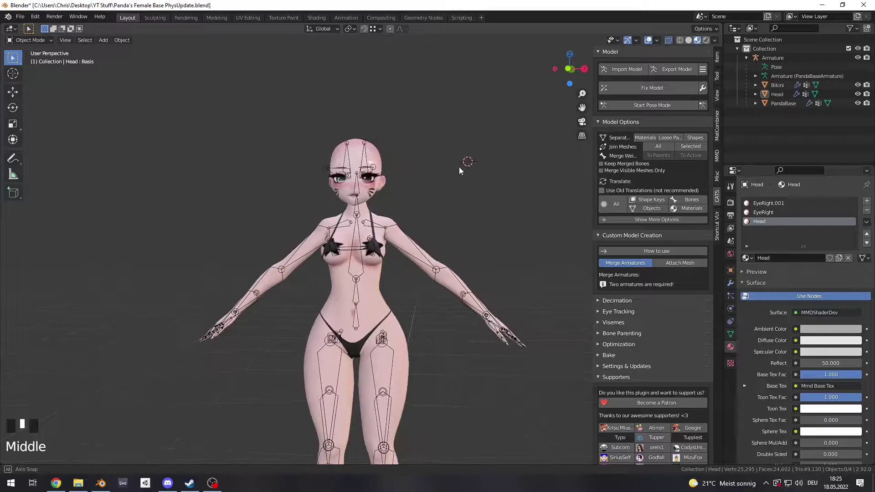
{"action": "left_click", "coordinate": [768, 77]}
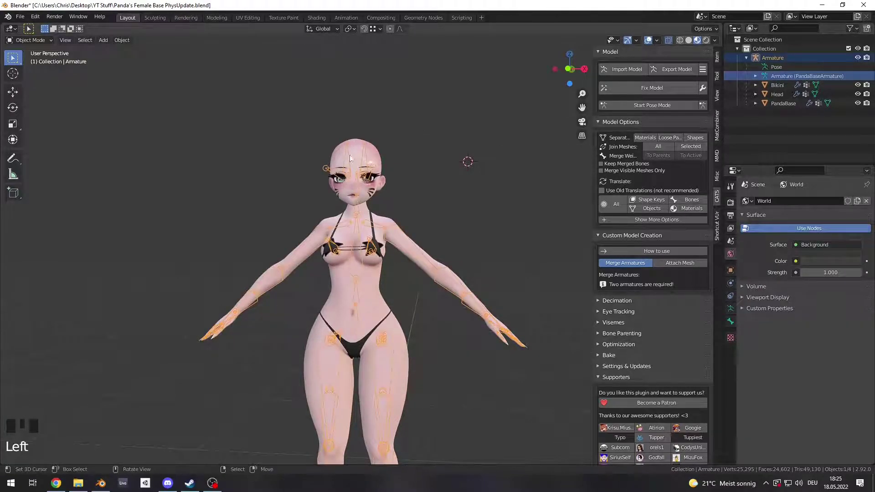
{"action": "left_click", "coordinate": [48, 40]}
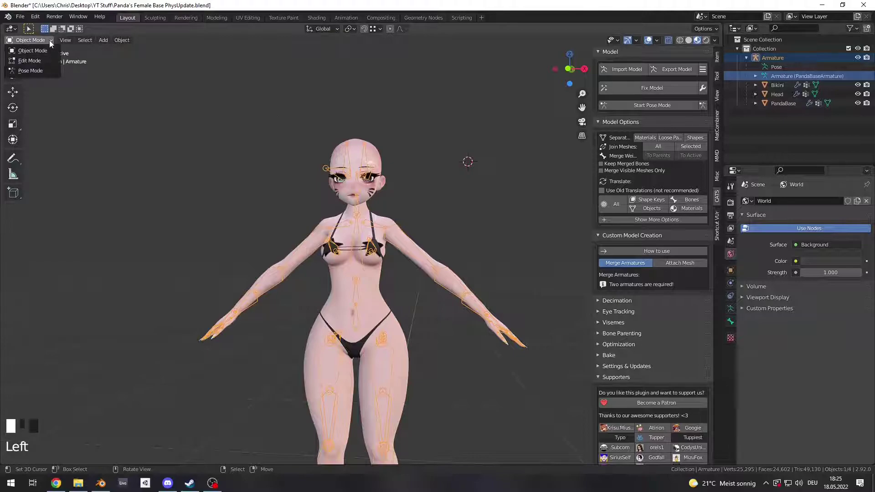
{"action": "left_click", "coordinate": [30, 60]}
Lower the two bones of each eye, including RightEye and LeftEye, by about 0.011 m along Z, and return to Object Mode.
{"action": "right_click", "coordinate": [334, 172]}
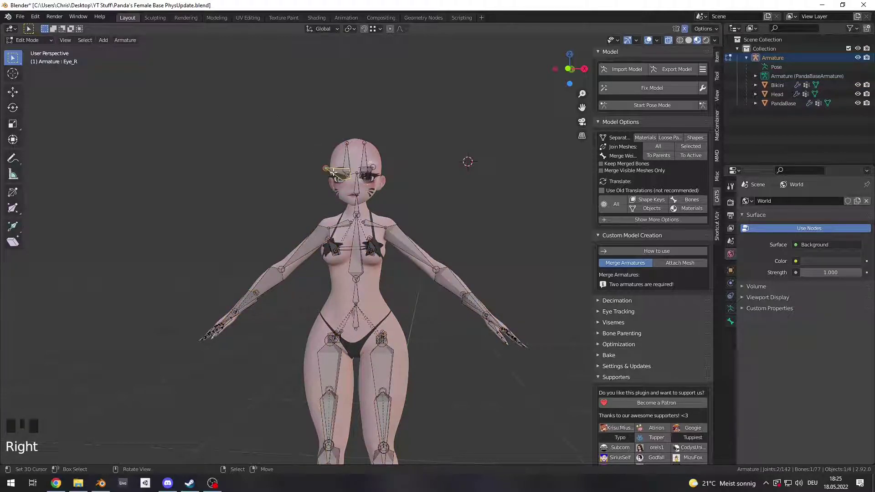
{"action": "right_click", "coordinate": [348, 158], "text": "shift"}
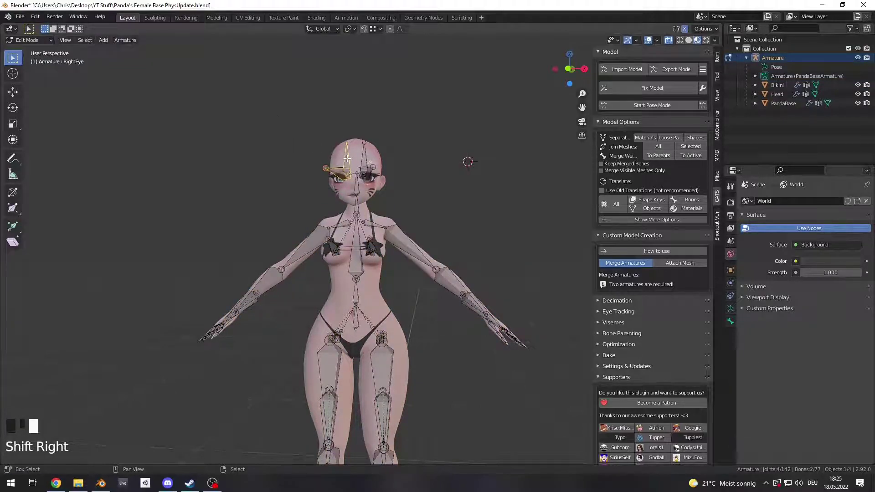
{"action": "right_click", "coordinate": [367, 174], "text": "shift"}
{"action": "right_click", "coordinate": [362, 161], "text": "shift"}
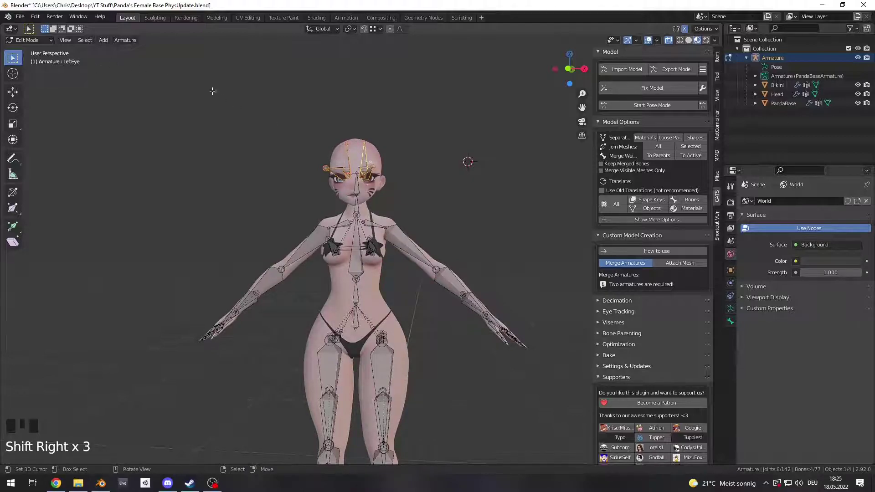
{"action": "key", "text": "g"}
{"action": "key", "text": "z"}
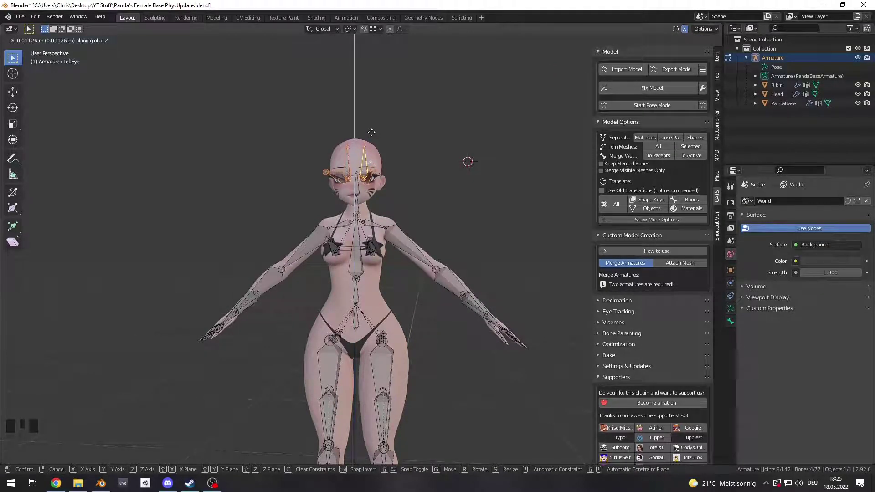
{"action": "left_click", "coordinate": [372, 132]}
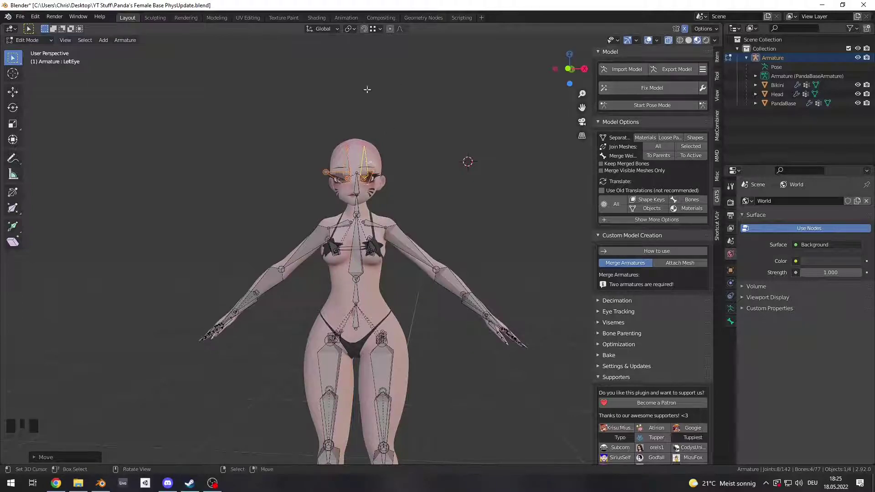
{"action": "left_click_drag", "start_coordinate": [51, 43], "coordinate": [46, 52]}
{"action": "left_click", "coordinate": [238, 116]}
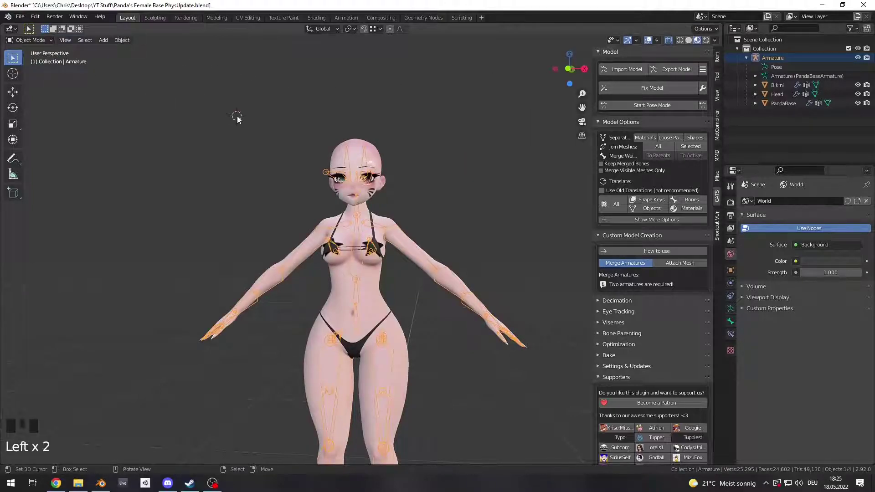
Hide the bones in the viewport overlays.
{"action": "left_click", "coordinate": [657, 41]}
{"action": "left_click", "coordinate": [665, 152]}
{"action": "left_click", "coordinate": [514, 184]}
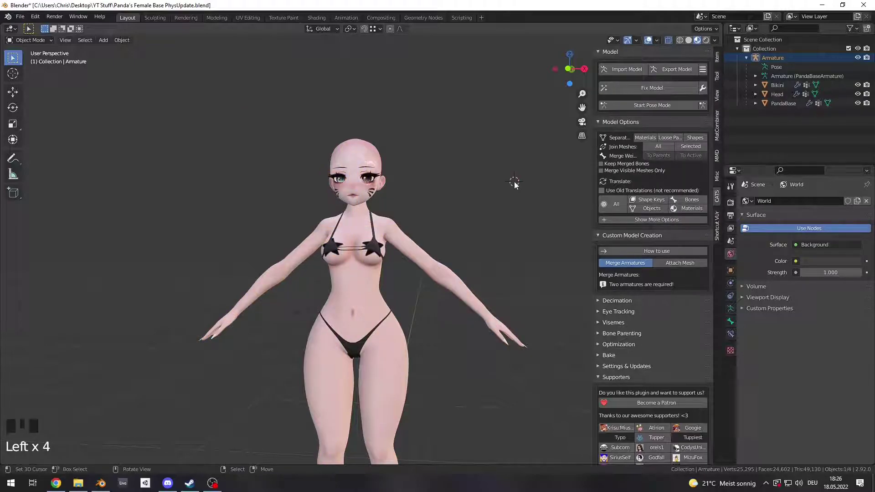
{"action": "middle_click_drag", "start_coordinate": [514, 184], "coordinate": [525, 184]}
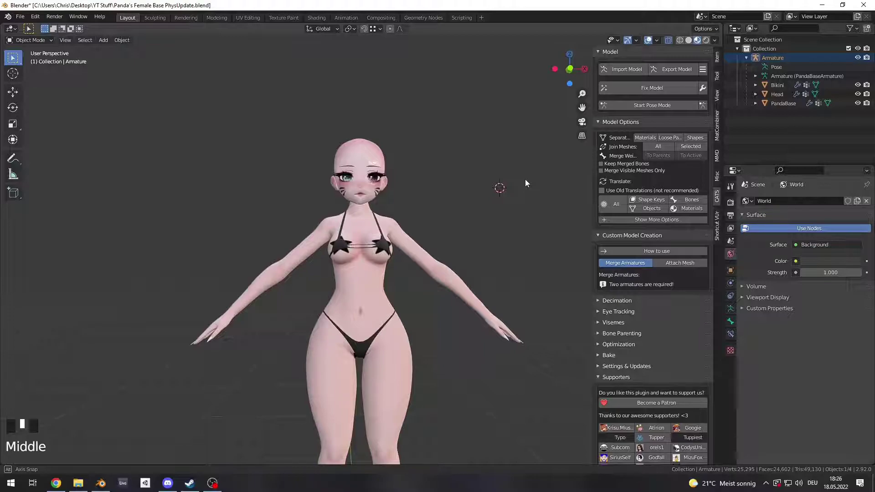
{"action": "scroll", "coordinate": [525, 183], "scroll_direction": "down", "scroll_amount": 6}
{"action": "middle_click_drag", "start_coordinate": [525, 183], "coordinate": [540, 221]}
Run Fix Model on the hair armature Armature.001 and set the active CATS armature to Armature (PandaBaseArmature).
{"action": "left_click", "coordinate": [746, 112]}
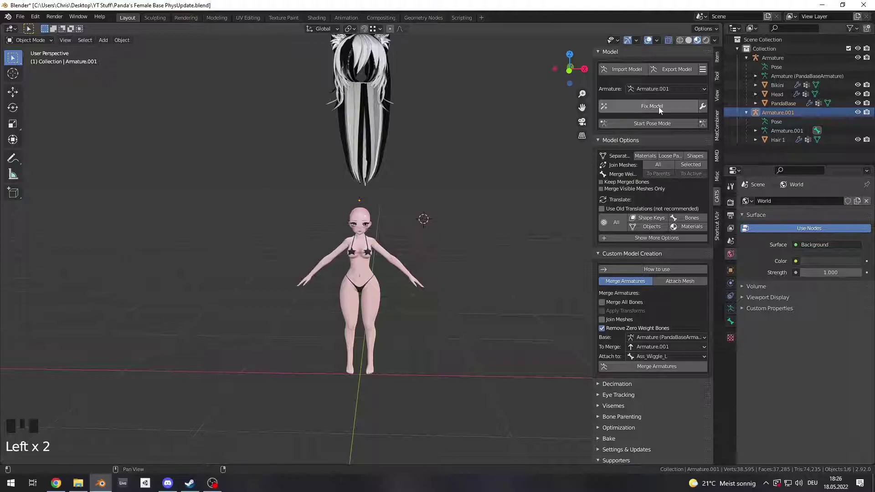
{"action": "left_click", "coordinate": [659, 107]}
{"action": "left_click", "coordinate": [646, 89]}
{"action": "left_click", "coordinate": [655, 105]}
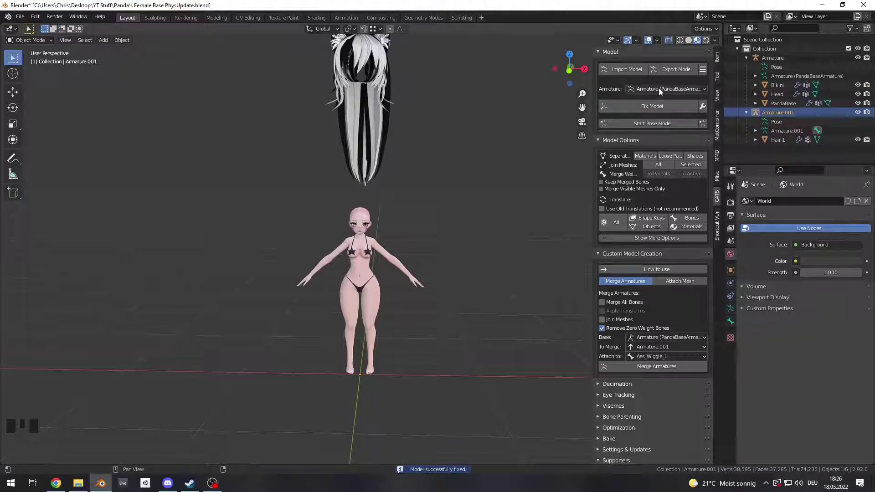
{"action": "left_click", "coordinate": [660, 91]}
Scale the hair armature Armature.001 down to match the size of the head.
{"action": "left_click", "coordinate": [775, 113]}
{"action": "key", "text": "s"}
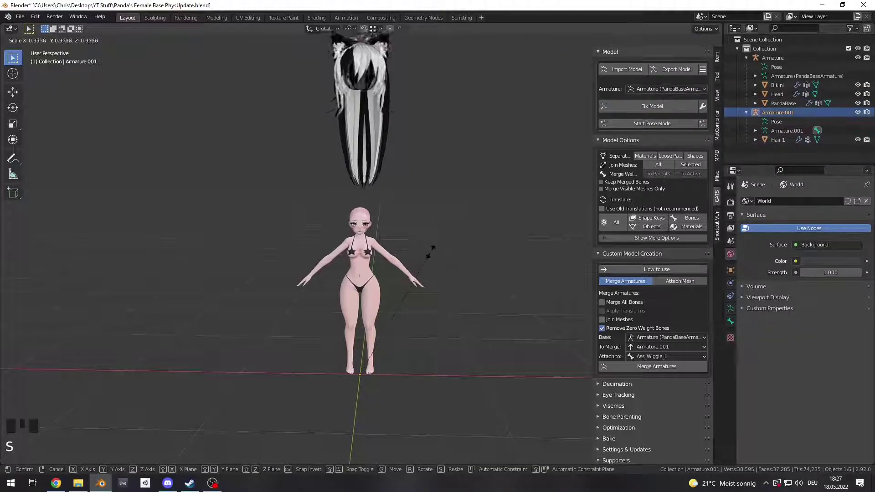
{"action": "left_click", "coordinate": [389, 301]}
Move the hair armature along the Y axis to align it with the head in side view.
{"action": "scroll", "coordinate": [425, 212], "scroll_direction": "up", "scroll_amount": 3}
{"action": "middle_click_drag", "start_coordinate": [425, 212], "coordinate": [362, 204], "text": "shift"}
{"action": "scroll", "coordinate": [362, 204], "scroll_direction": "down", "scroll_amount": 3}
{"action": "key", "text": "g"}
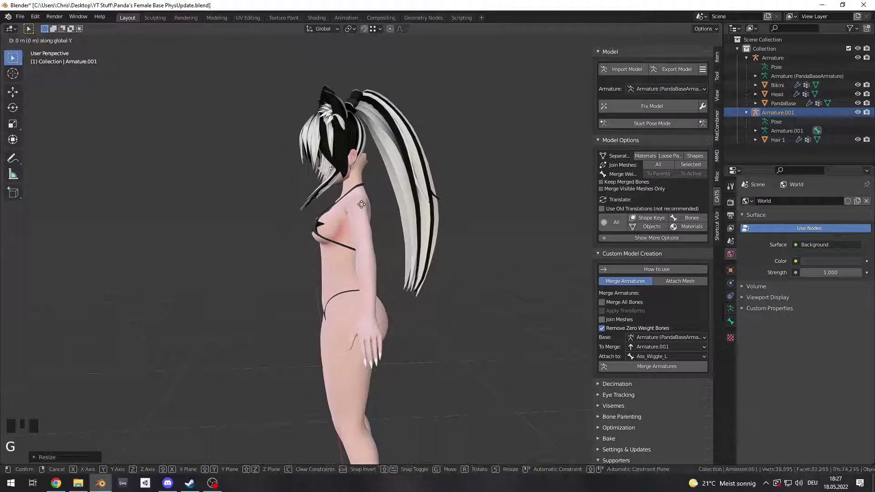
{"action": "left_click", "coordinate": [411, 207]}
Adjust the hair armature's height along Z to seat the hair on the head, finishing about 0.014 m lower.
{"action": "middle_click_drag", "start_coordinate": [411, 207], "coordinate": [483, 169]}
{"action": "key", "text": "g"}
{"action": "key", "text": "z"}
{"action": "left_click", "coordinate": [483, 211]}
{"action": "scroll", "coordinate": [481, 202], "scroll_direction": "down", "scroll_amount": 2}
{"action": "scroll", "coordinate": [483, 158], "scroll_direction": "down", "scroll_amount": 1}
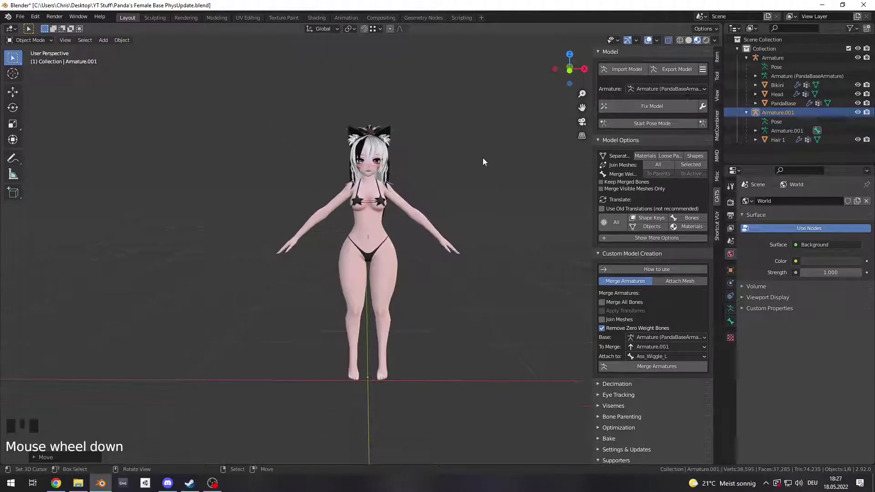
{"action": "key", "text": "g"}
{"action": "key", "text": "z"}
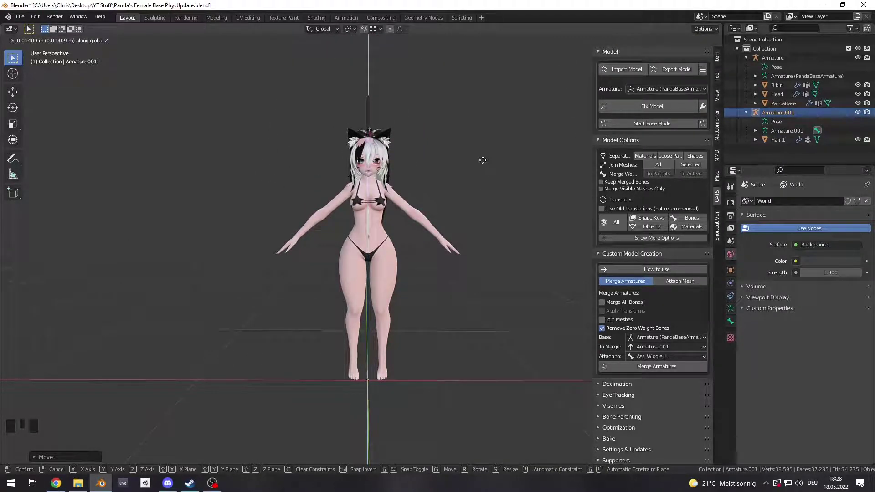
{"action": "left_click", "coordinate": [483, 160]}
Merge Armature.001 into the PandaBase armature, attaching it to the Head bone.
{"action": "scroll", "coordinate": [470, 214], "scroll_direction": "up", "scroll_amount": 5}
{"action": "middle_click_drag", "start_coordinate": [483, 160], "coordinate": [427, 145], "text": "shift"}
{"action": "scroll", "coordinate": [439, 159], "scroll_direction": "down", "scroll_amount": 3}
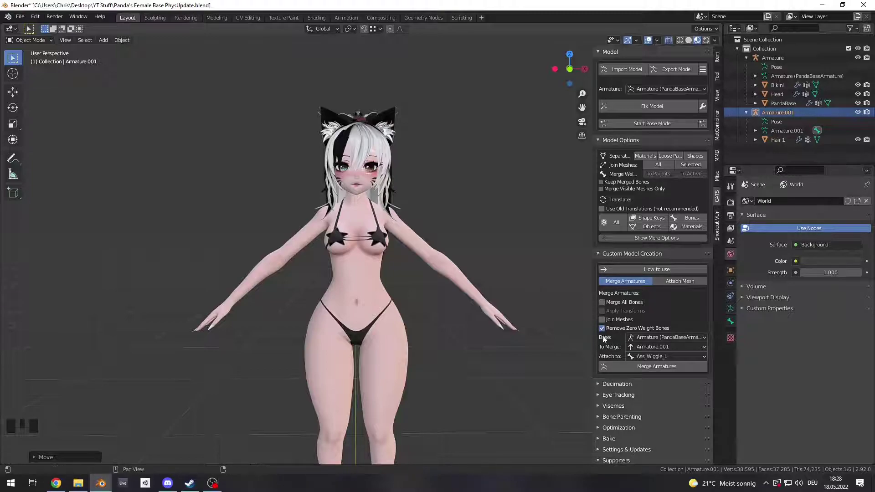
{"action": "left_click", "coordinate": [638, 356]}
{"action": "left_click", "coordinate": [487, 235]}
{"action": "left_click", "coordinate": [661, 367]}
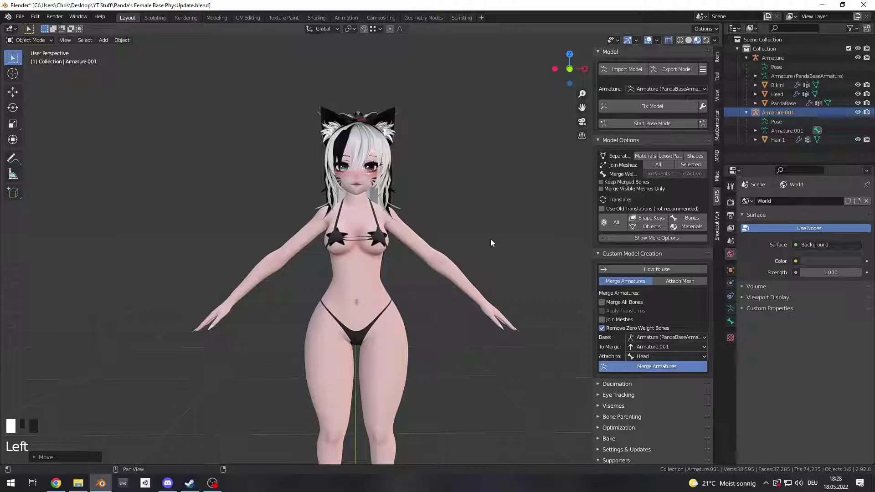
Show the bones in the viewport and start Pose Mode on the merged armature.
{"action": "middle_click_drag", "start_coordinate": [515, 229], "coordinate": [536, 174]}
{"action": "left_click", "coordinate": [657, 40]}
{"action": "left_click", "coordinate": [662, 151]}
{"action": "middle_click_drag", "start_coordinate": [502, 136], "coordinate": [573, 111]}
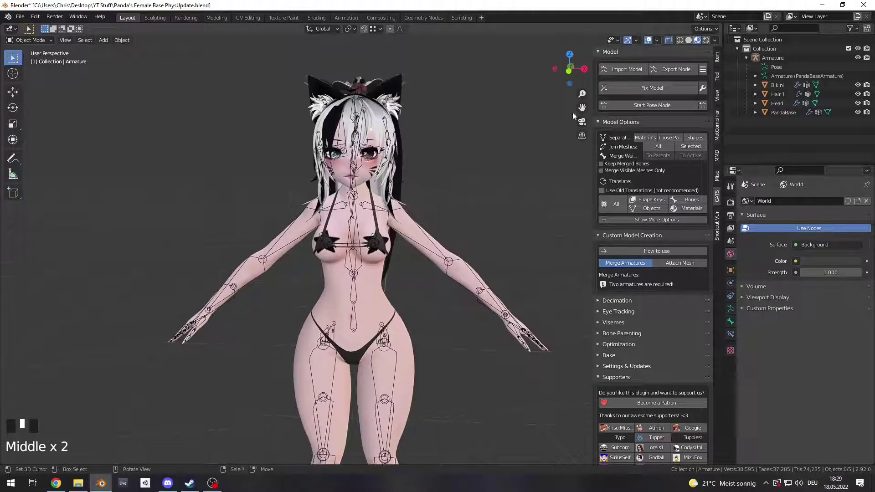
{"action": "left_click", "coordinate": [670, 105]}
{"action": "left_click", "coordinate": [426, 235]}
Test the merged rig by rotating the right arm and neck bones, leave Pose Mode and hide the bones.
{"action": "left_click_drag", "start_coordinate": [360, 201], "coordinate": [300, 232]}
{"action": "left_click", "coordinate": [321, 200]}
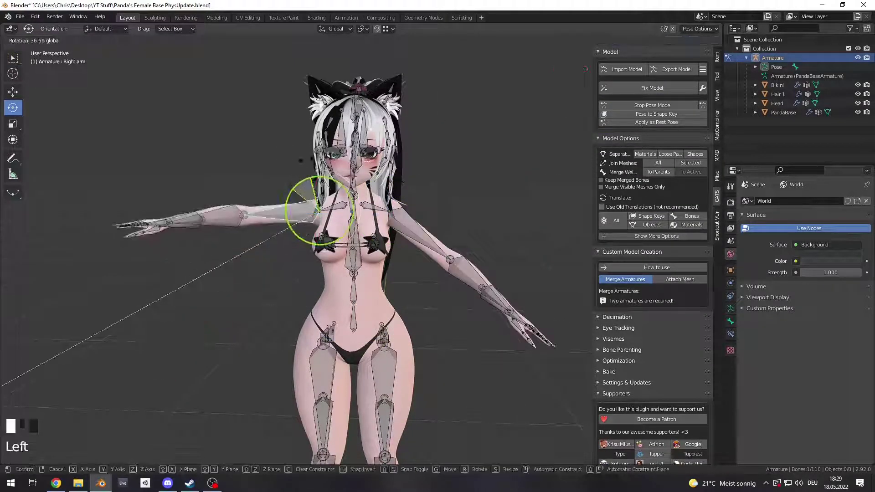
{"action": "middle_click_drag", "start_coordinate": [301, 200], "coordinate": [319, 196]}
{"action": "left_click_drag", "start_coordinate": [364, 200], "coordinate": [355, 225]}
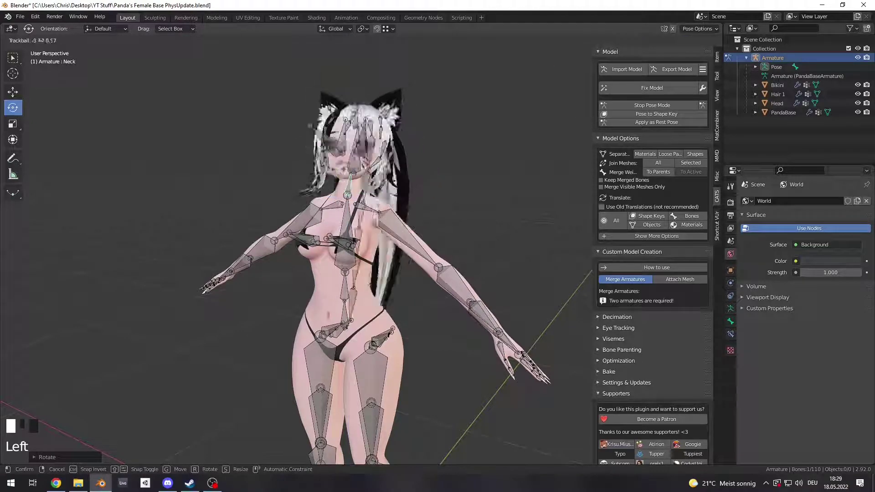
{"action": "left_click", "coordinate": [638, 106]}
{"action": "middle_click_drag", "start_coordinate": [461, 160], "coordinate": [491, 158]}
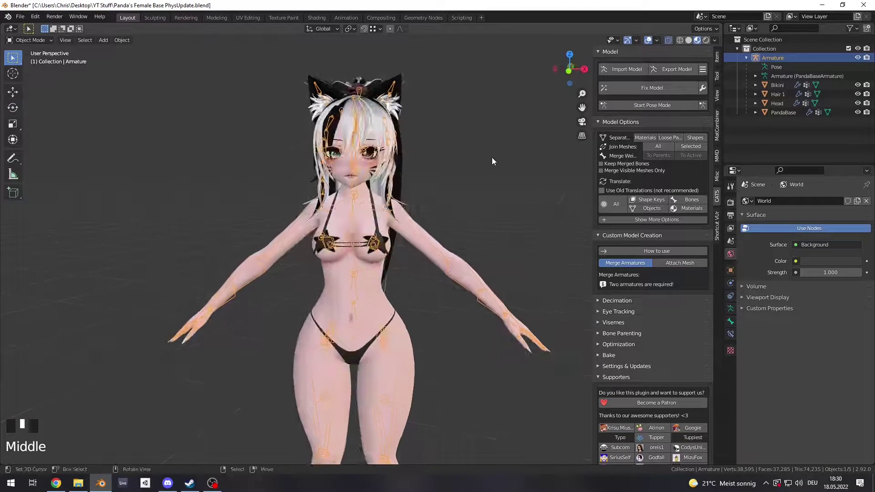
{"action": "scroll", "coordinate": [492, 158], "scroll_direction": "down", "scroll_amount": 1}
{"action": "left_click", "coordinate": [657, 41]}
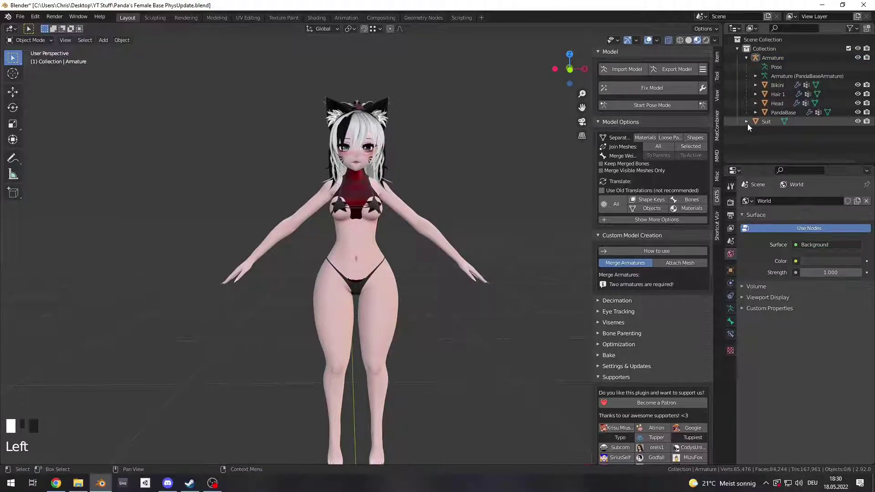
Select the Suit mesh, inspect its fit on the body and open its vertex groups.
{"action": "left_click", "coordinate": [747, 123]}
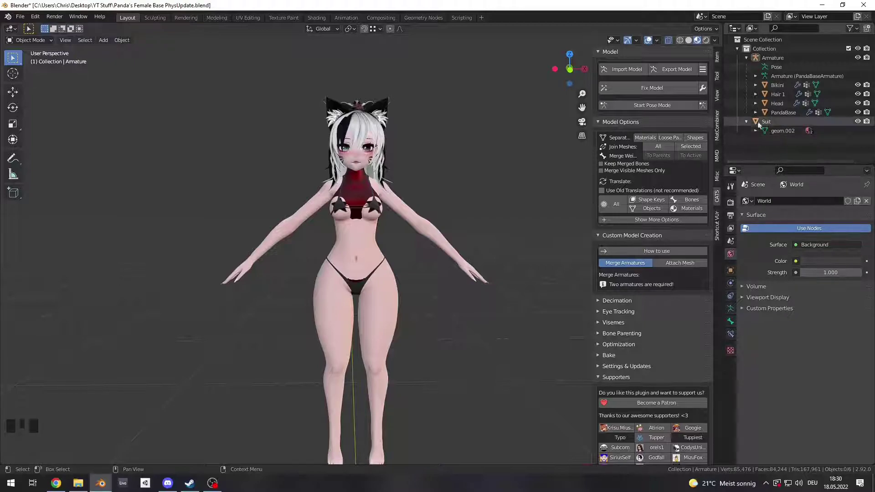
{"action": "left_click", "coordinate": [747, 122]}
{"action": "middle_click_drag", "start_coordinate": [491, 173], "coordinate": [441, 173]}
{"action": "scroll", "coordinate": [441, 173], "scroll_direction": "up", "scroll_amount": 2}
{"action": "left_click", "coordinate": [762, 122]}
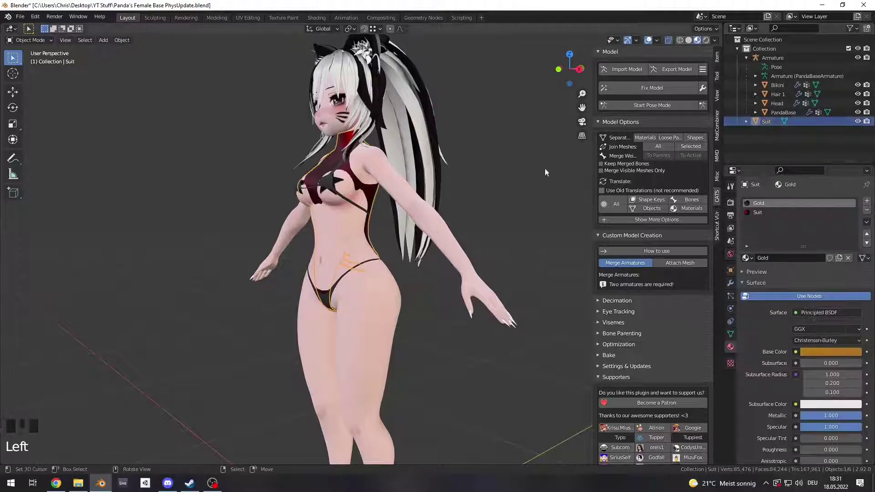
{"action": "middle_click_drag", "start_coordinate": [519, 206], "coordinate": [468, 137]}
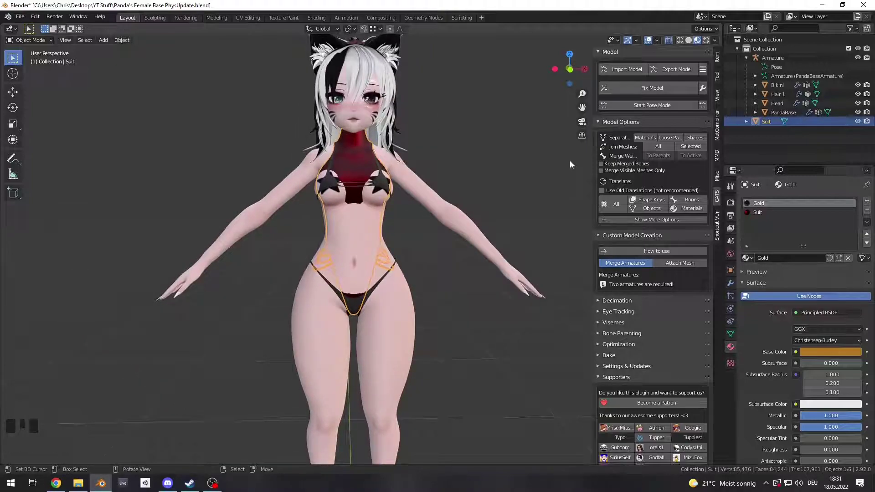
{"action": "left_click", "coordinate": [730, 339]}
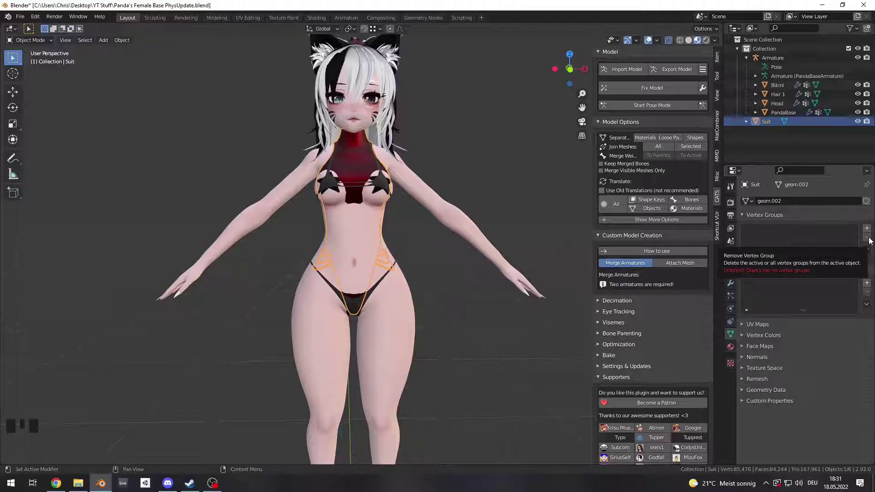
Add a Data Transfer modifier to the Suit mesh with PandaBase as its source object.
{"action": "left_click", "coordinate": [731, 284]}
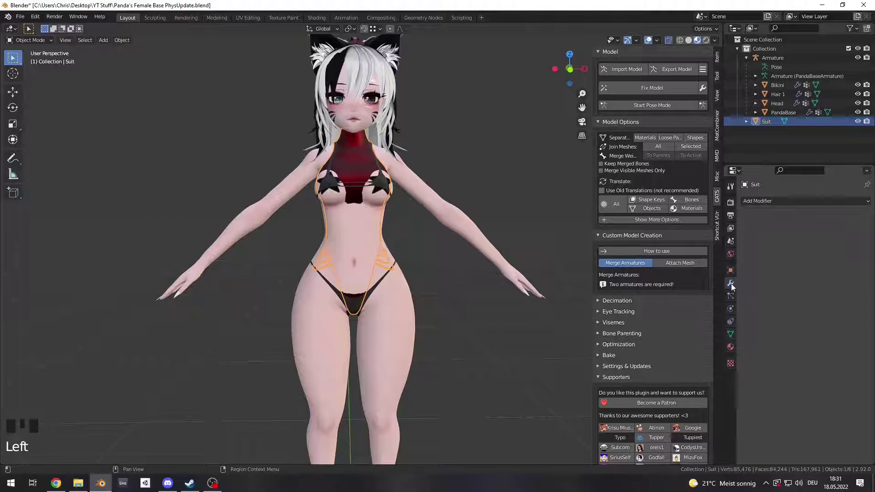
{"action": "left_click", "coordinate": [778, 202]}
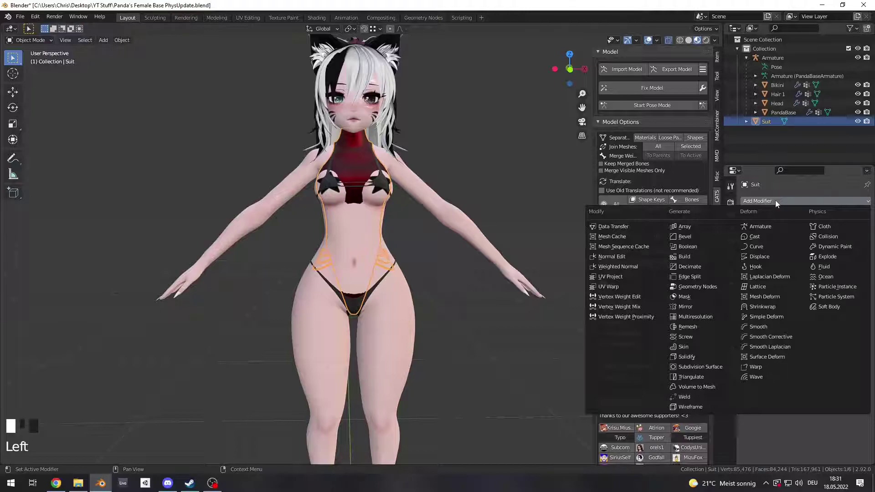
{"action": "left_click", "coordinate": [615, 227]}
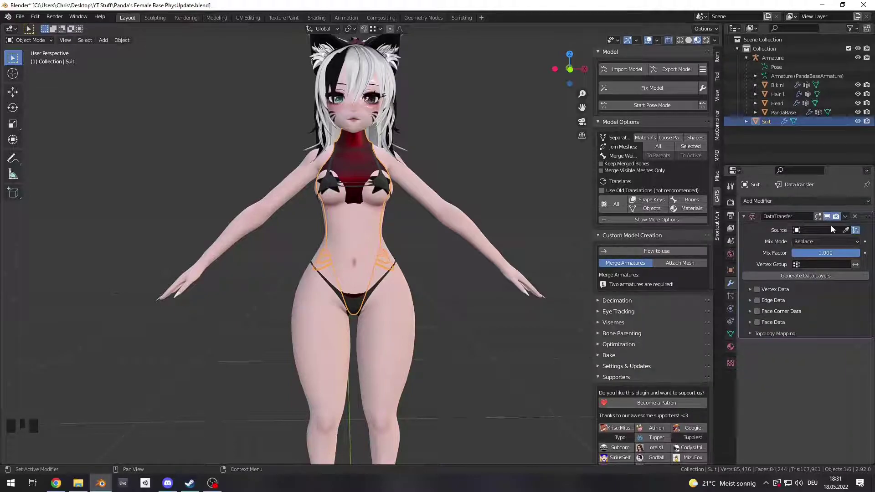
{"action": "left_click", "coordinate": [846, 231]}
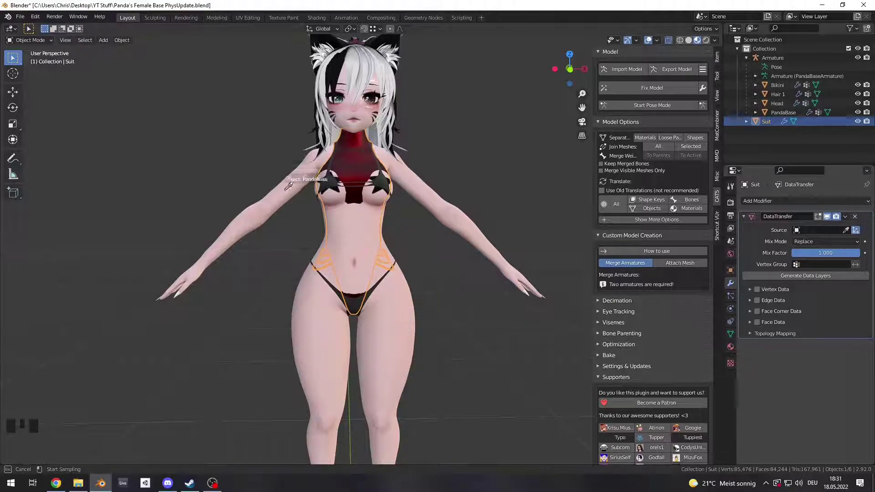
{"action": "left_click", "coordinate": [426, 182]}
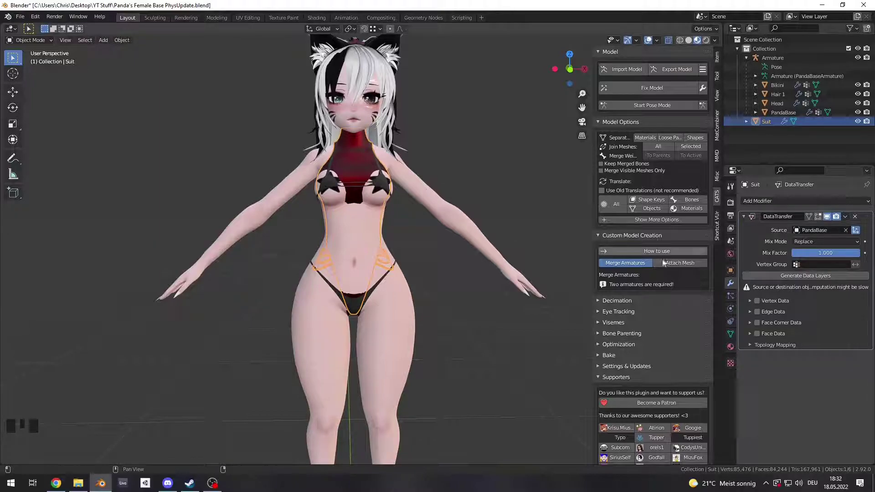
Enable Vertex Data with Vertex Groups in the Data Transfer modifier, generate the data layers and apply it to the Suit.
{"action": "left_click", "coordinate": [750, 301]}
{"action": "left_click", "coordinate": [757, 301]}
{"action": "left_click", "coordinate": [768, 315]}
{"action": "left_click", "coordinate": [814, 276]}
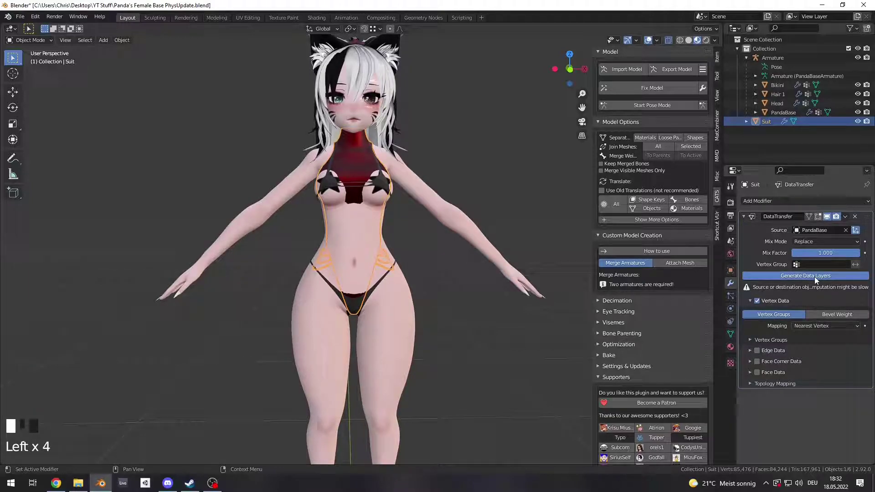
{"action": "left_click", "coordinate": [846, 217]}
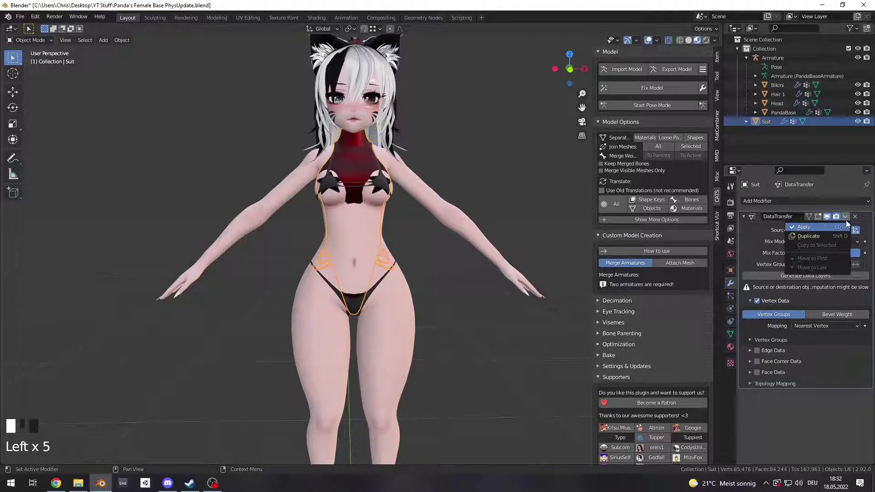
{"action": "left_click", "coordinate": [844, 226]}
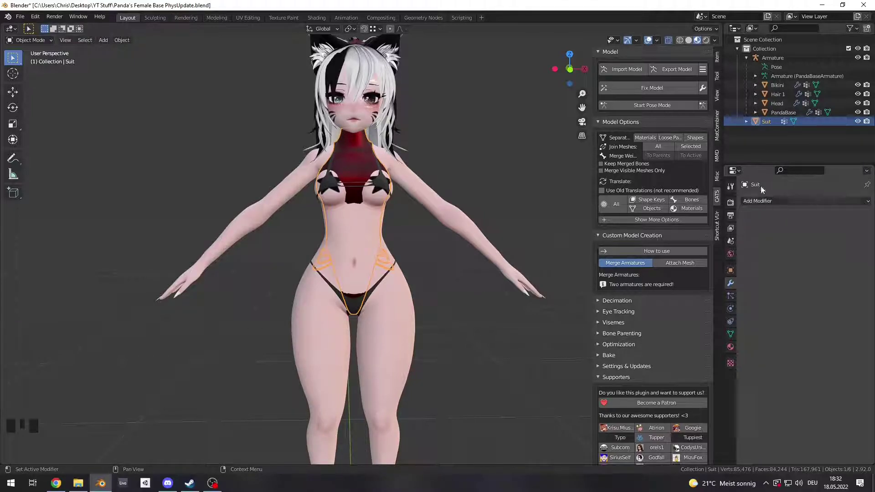
{"action": "left_click", "coordinate": [767, 124]}
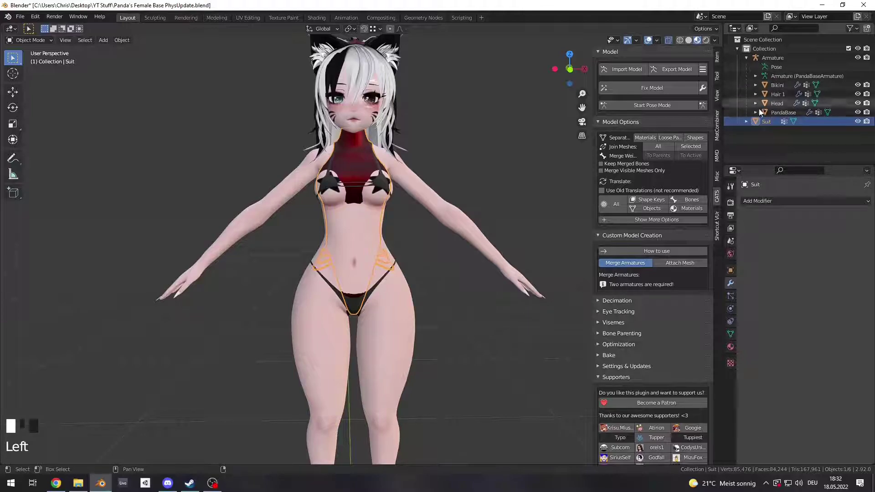